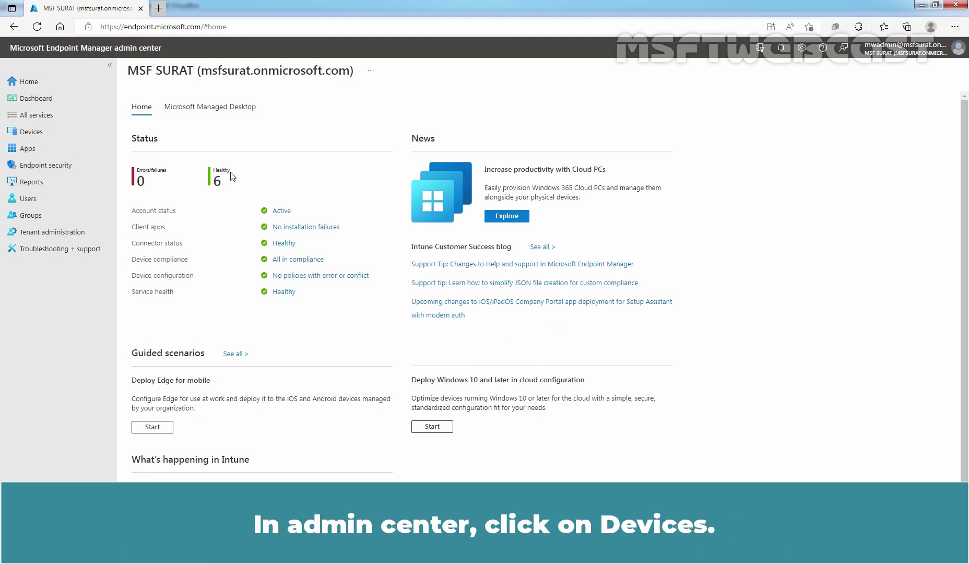
Step: Go to Devices and open the Device categories page under Other
click(29, 134)
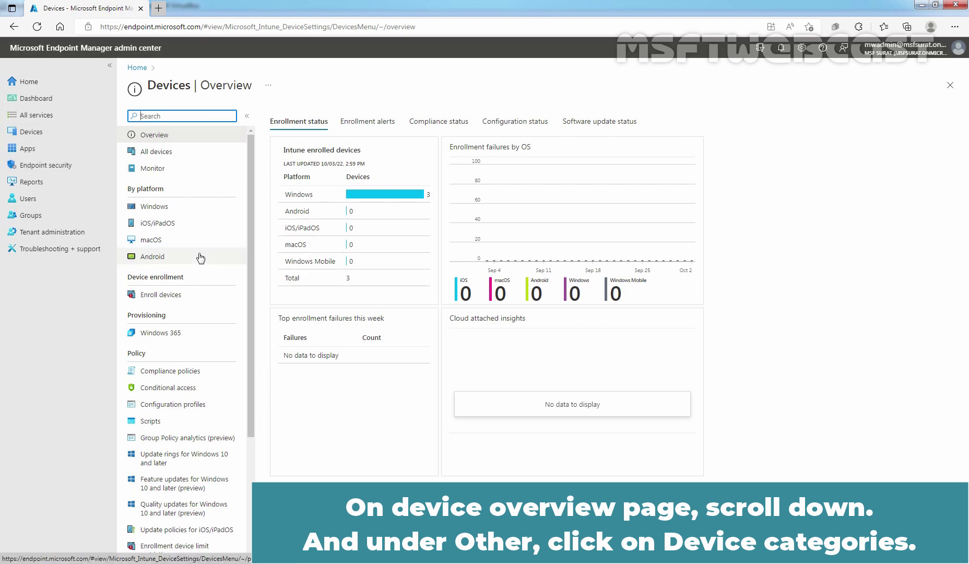
scroll(200, 257, down, 3)
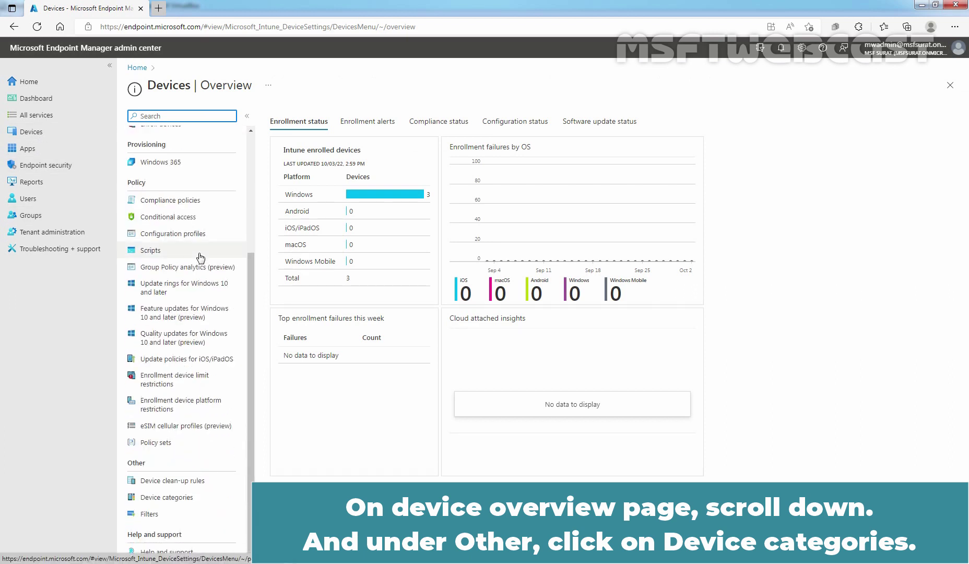
click(177, 499)
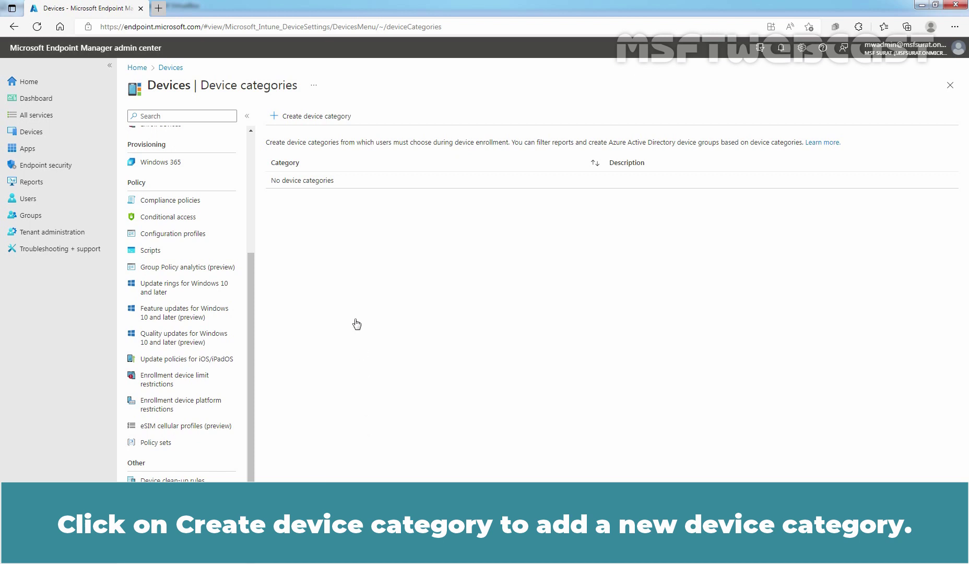
Step: Start a new device category named HR-Team
click(313, 117)
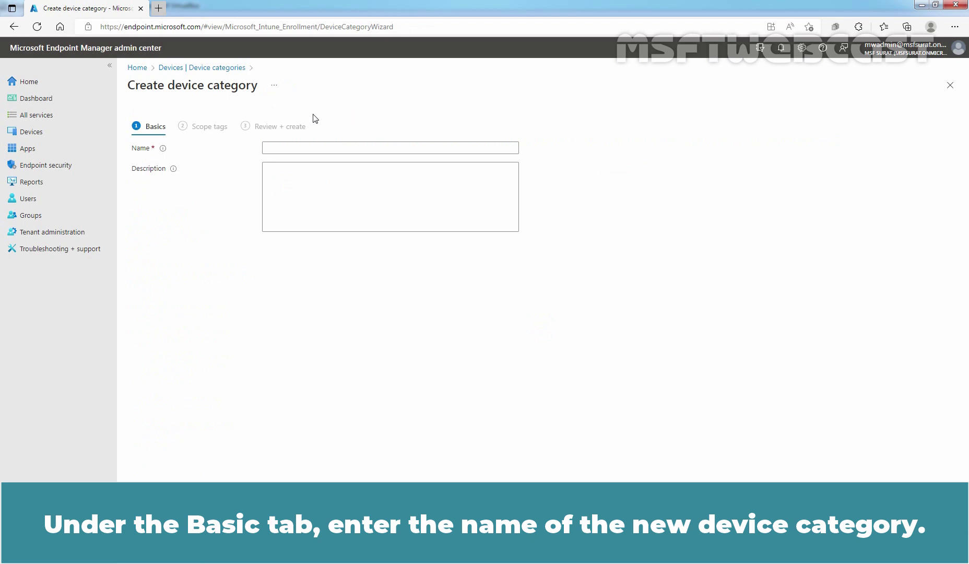
click(304, 147)
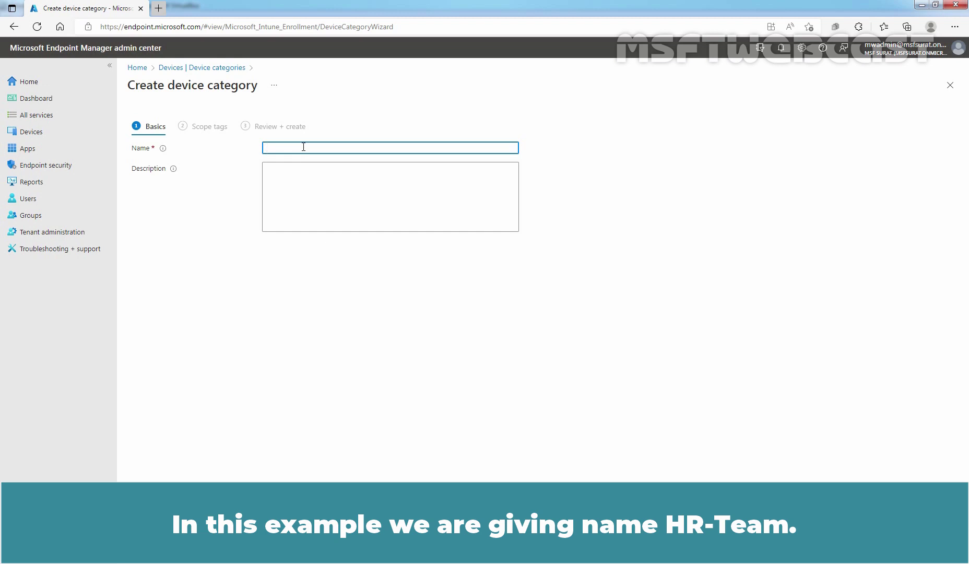
text(HR-Team)
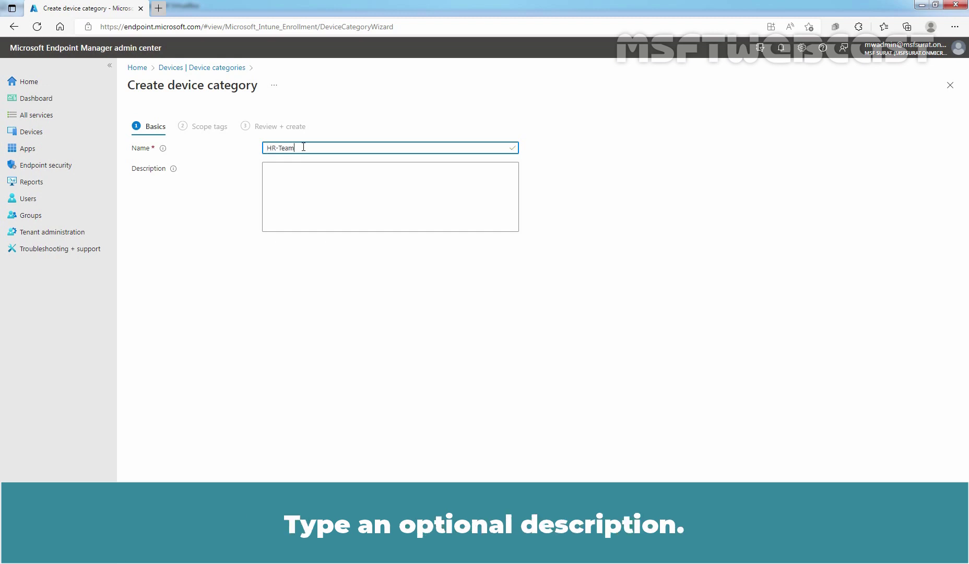
click(303, 189)
Step: Describe the HR-Team category as 'Devices from the HR department.'
text(Devices from the HR department.)
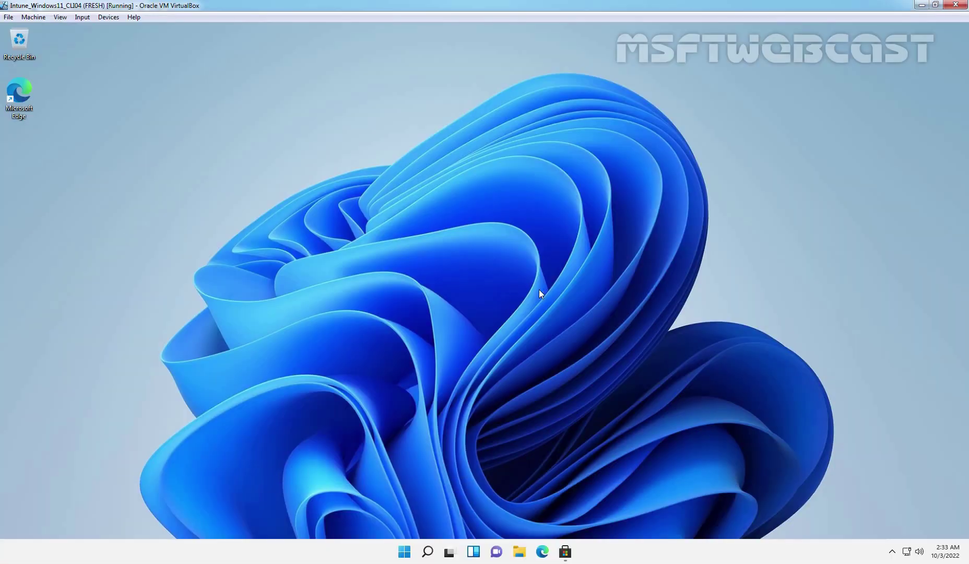
key(super+x)
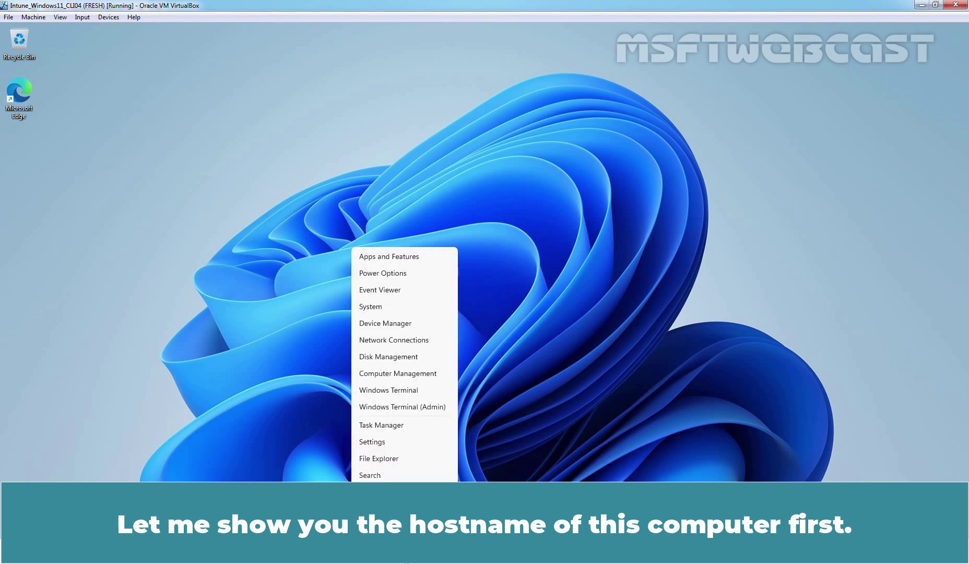
click(383, 304)
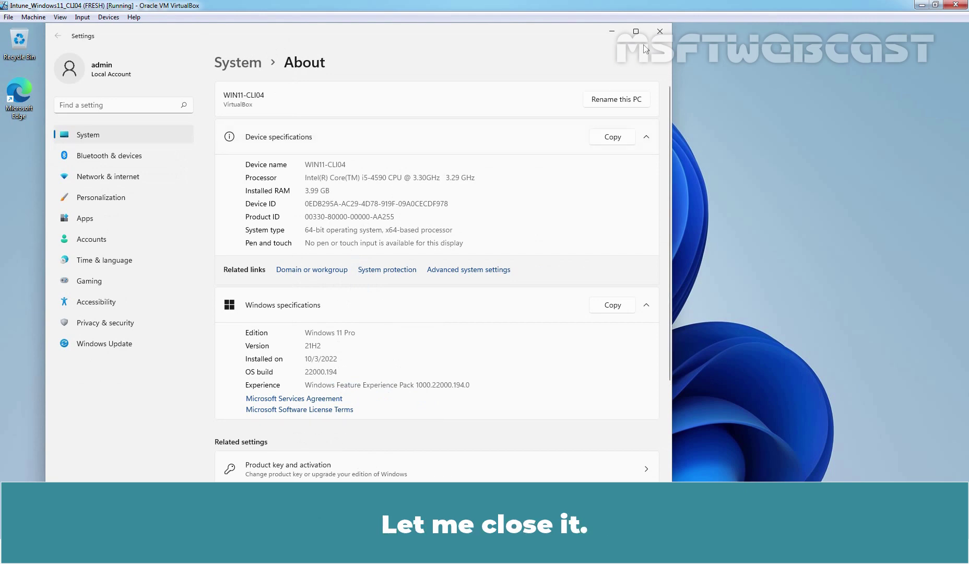
click(657, 34)
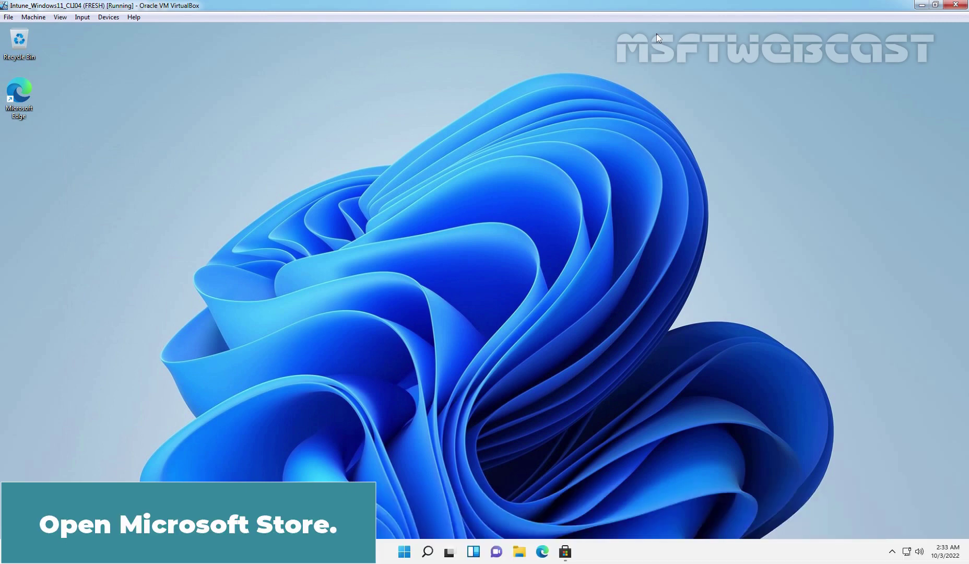
Step: Install Company Portal from Microsoft Store without signing in to a Microsoft account
click(564, 555)
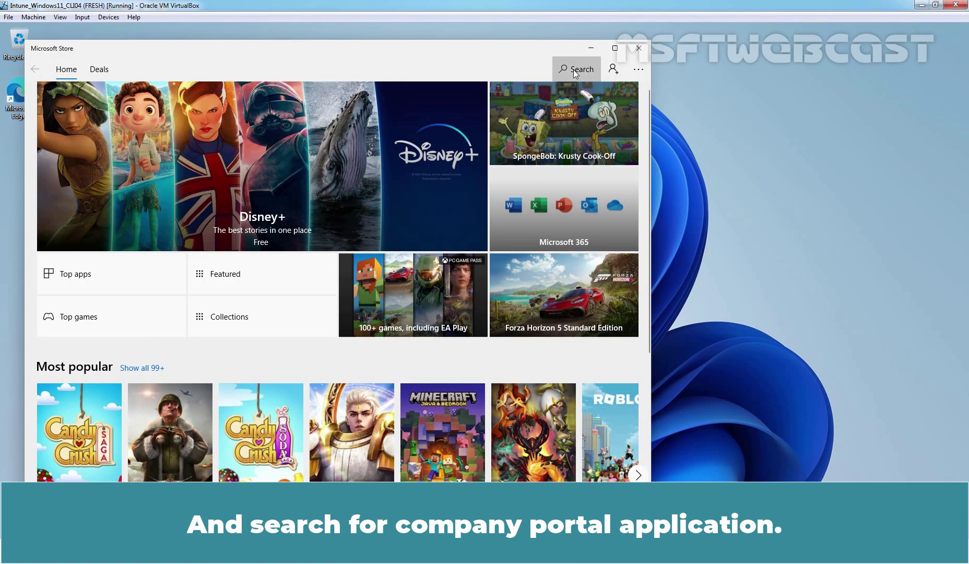
click(575, 73)
text(co)
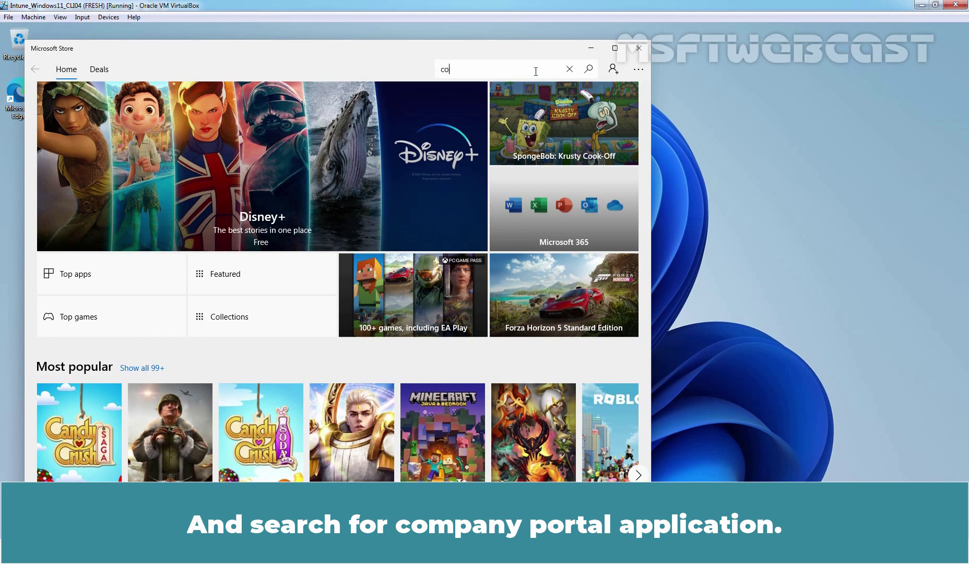
text(mpany port)
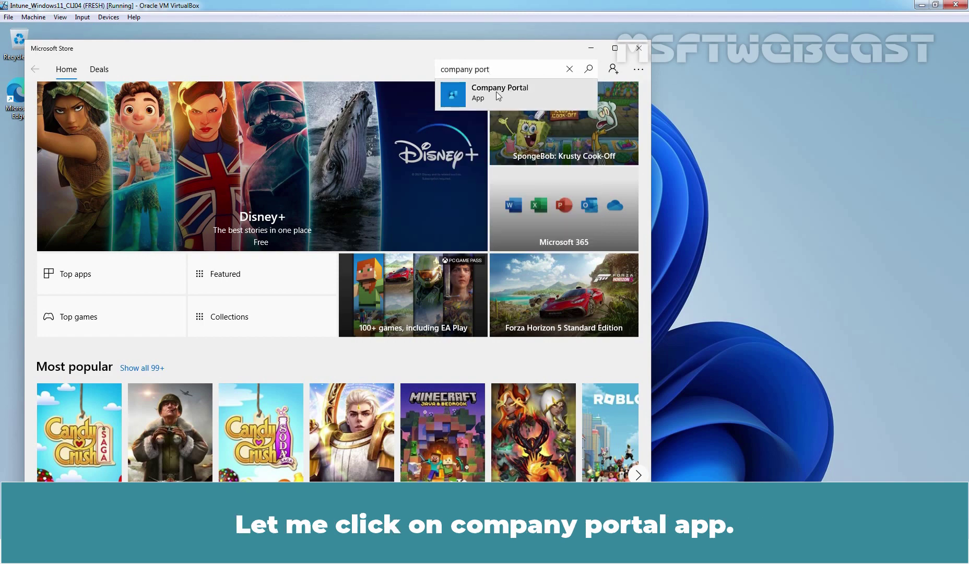
click(495, 91)
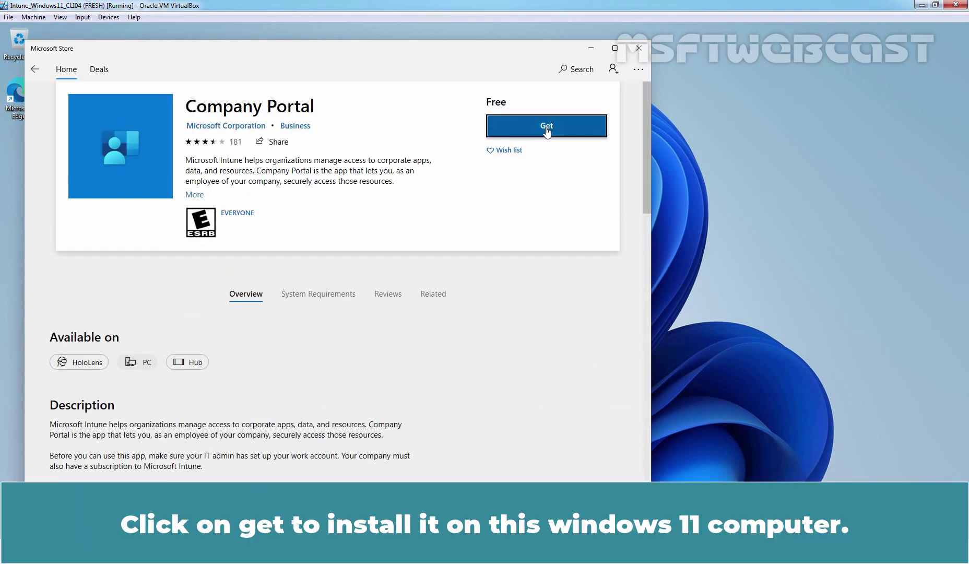
click(547, 129)
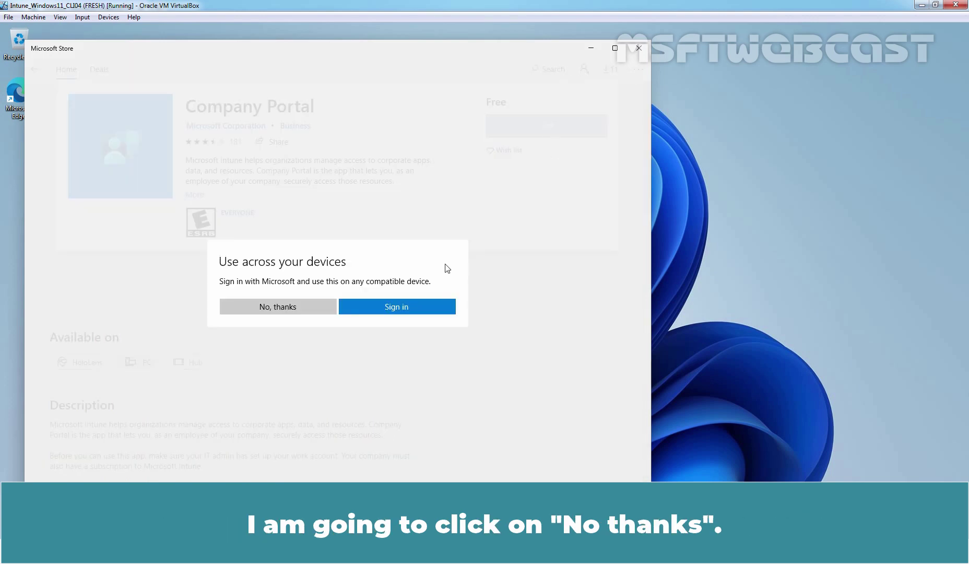
click(267, 308)
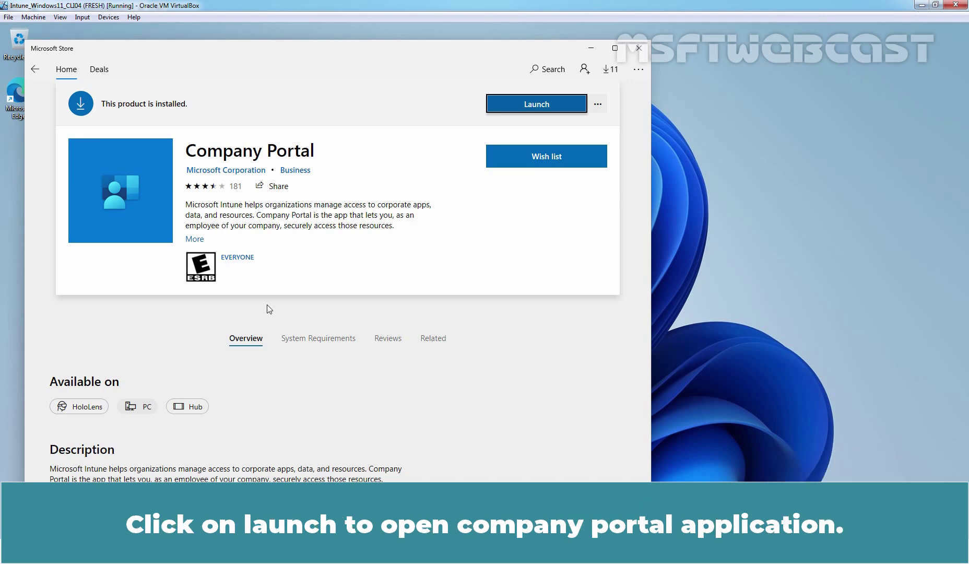
Step: Launch Company Portal and sign in with the work account's user name and password
click(538, 105)
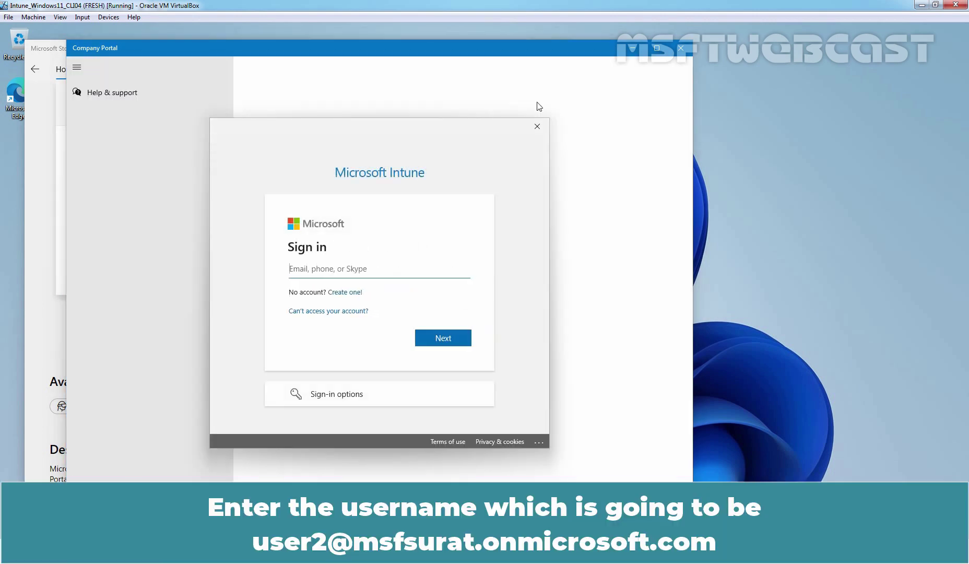
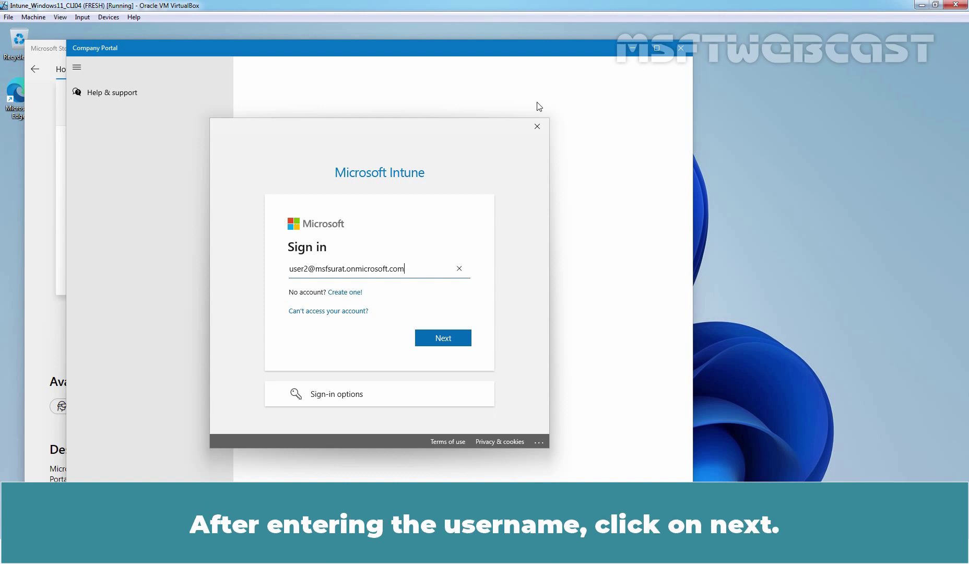
click(443, 342)
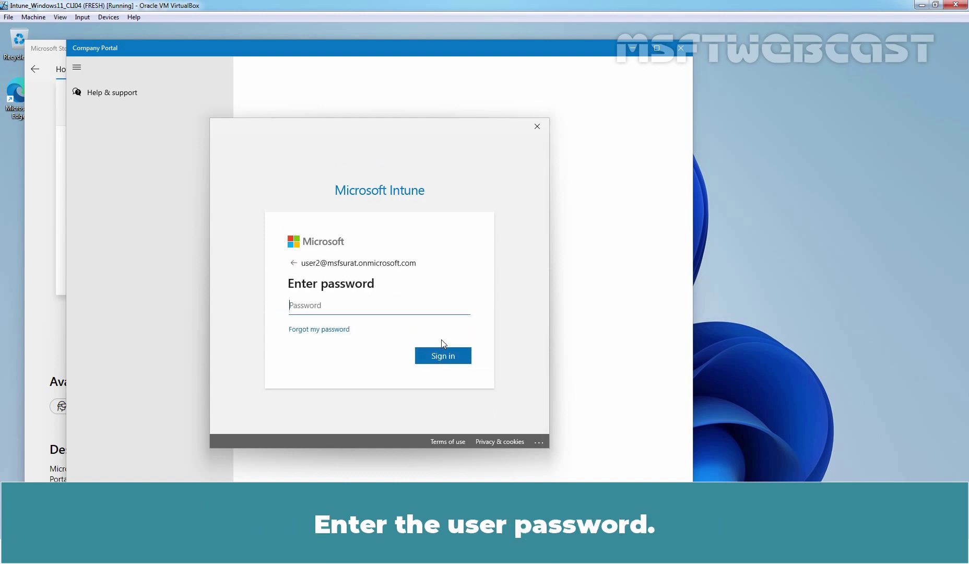
text(••••••••••)
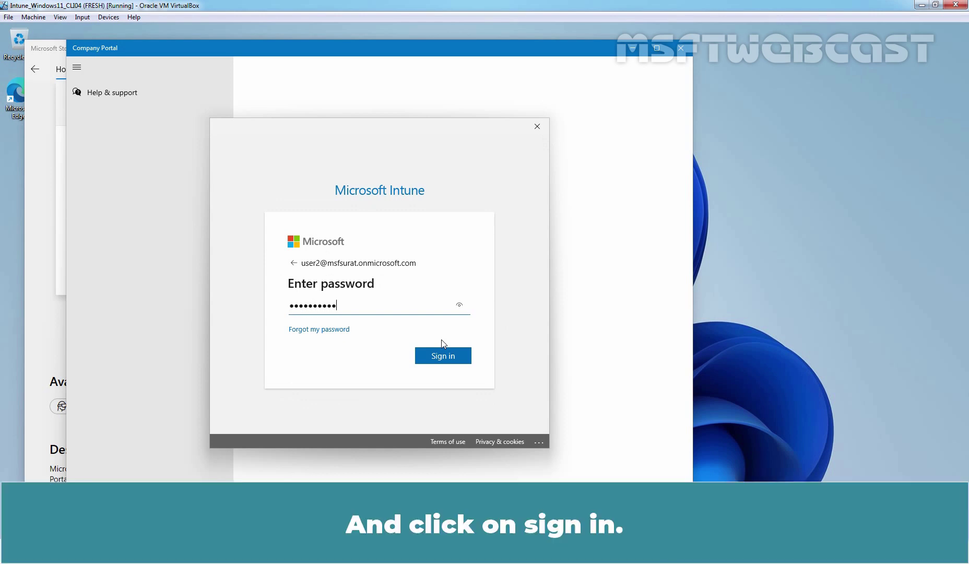
click(446, 356)
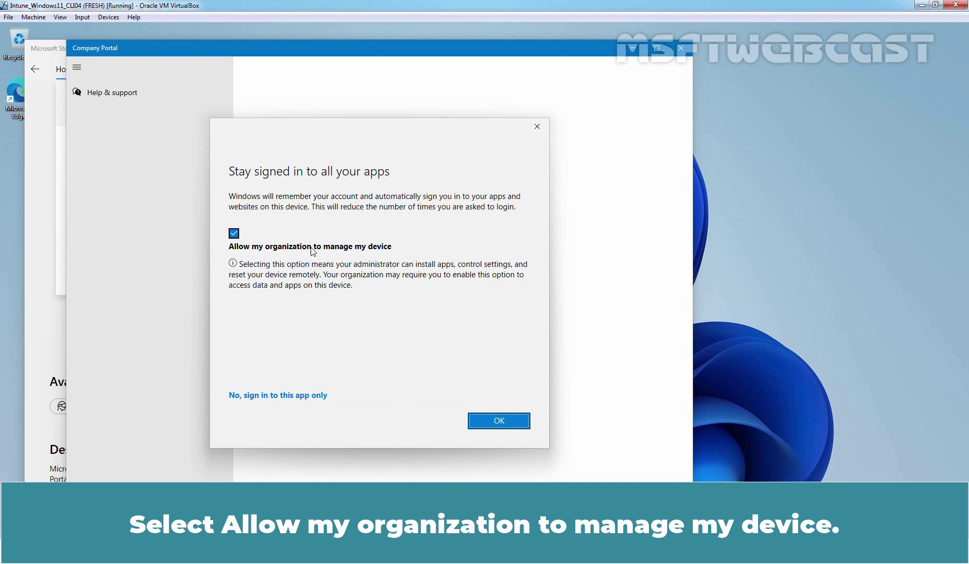
Step: Allow the organization to manage the device and verify identity with the texted code
click(499, 424)
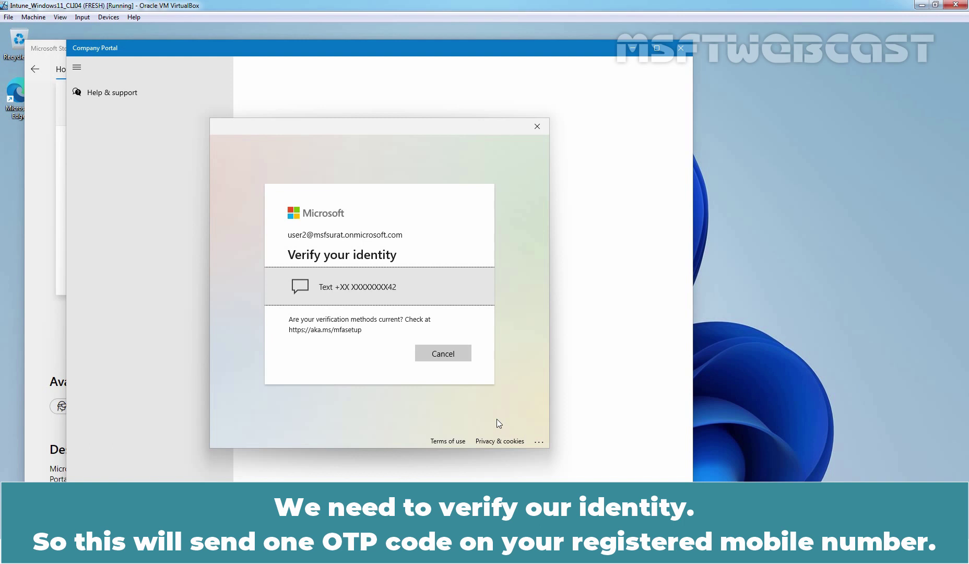
click(348, 292)
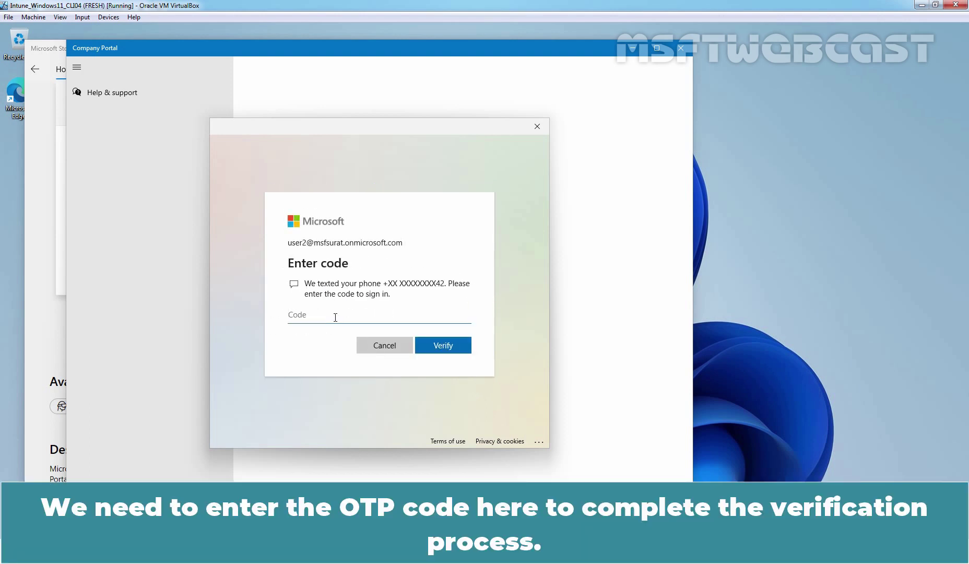
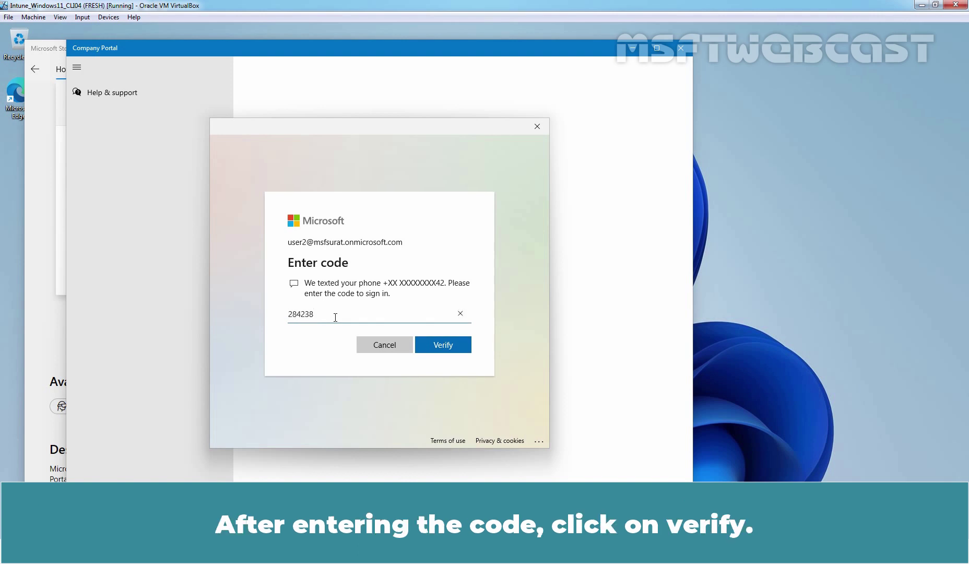
click(449, 347)
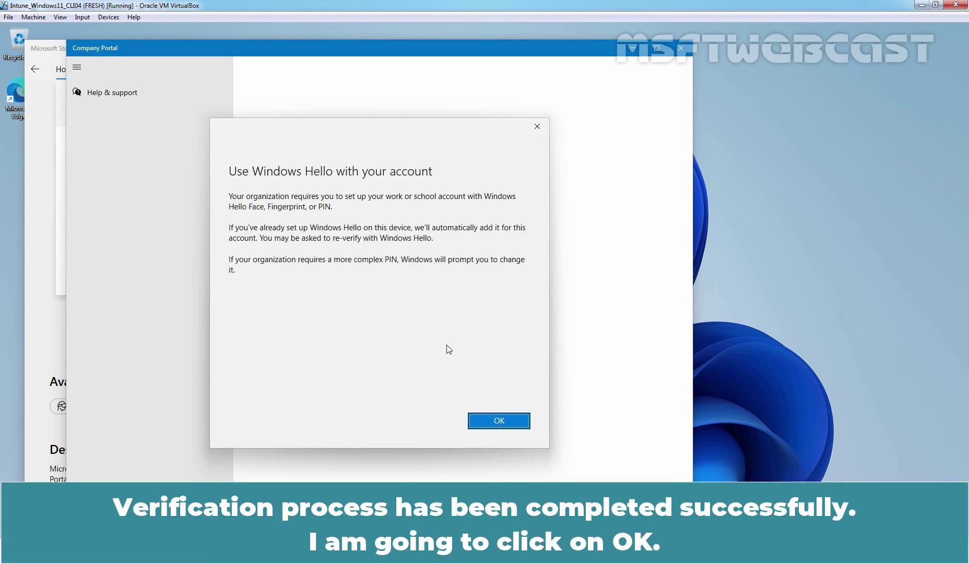
Step: Create and confirm a Windows Hello PIN, then continue past the Almost done step
click(496, 424)
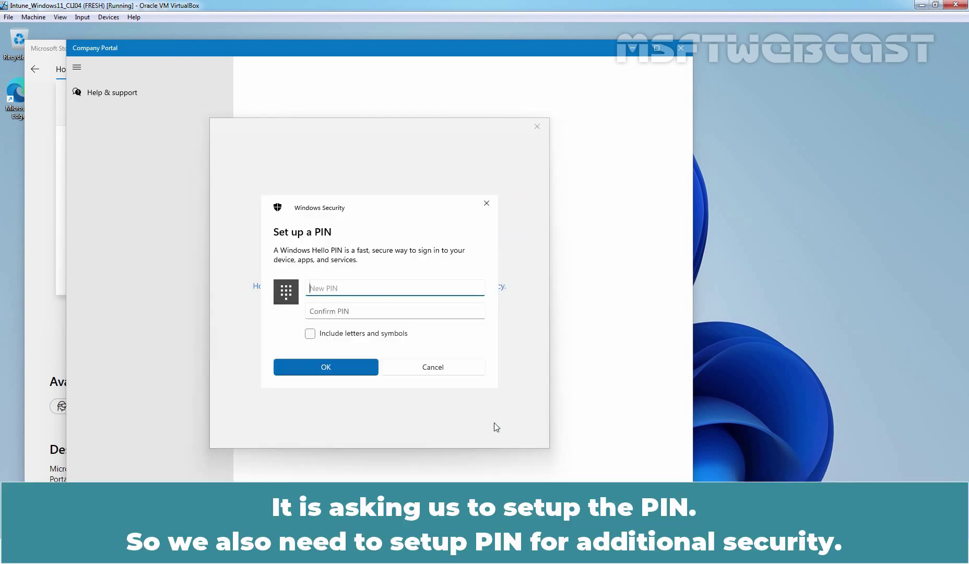
key(Tab)
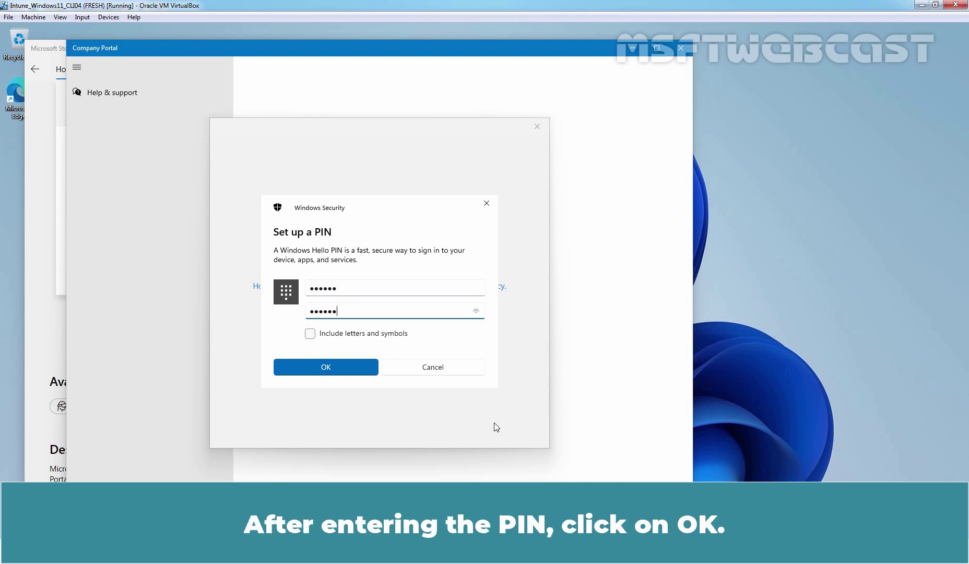
click(325, 368)
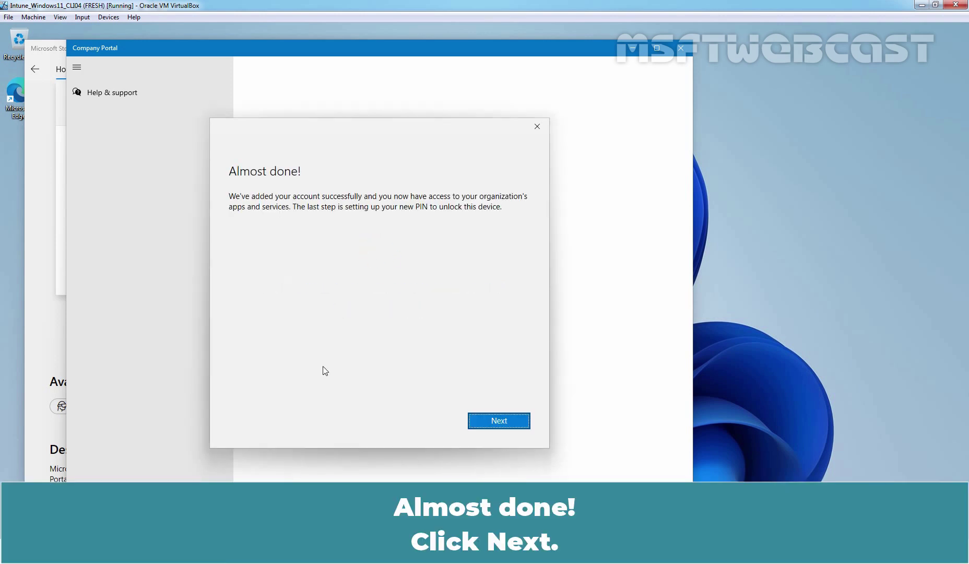
click(498, 424)
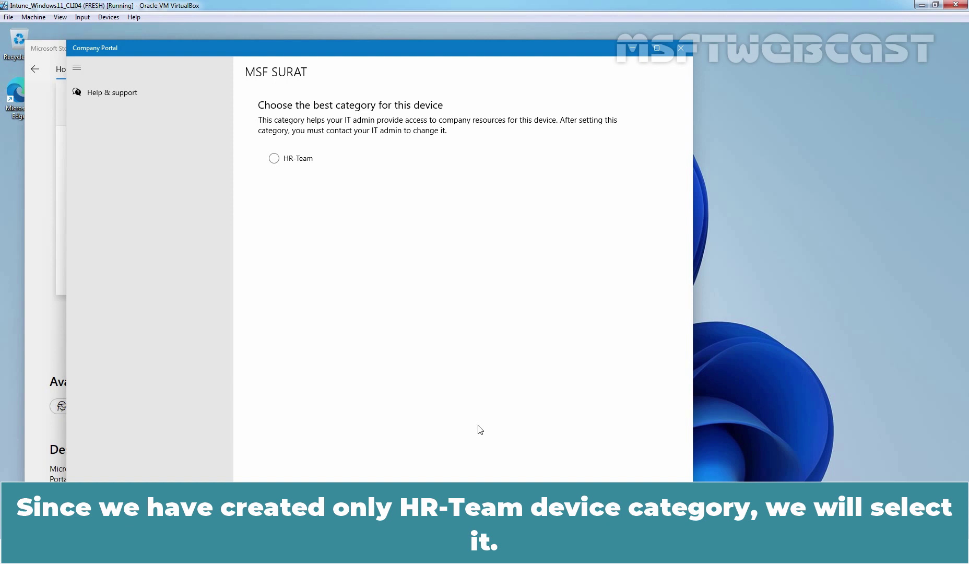
Step: Assign the device to the HR-Team category and finish enrollment
click(295, 162)
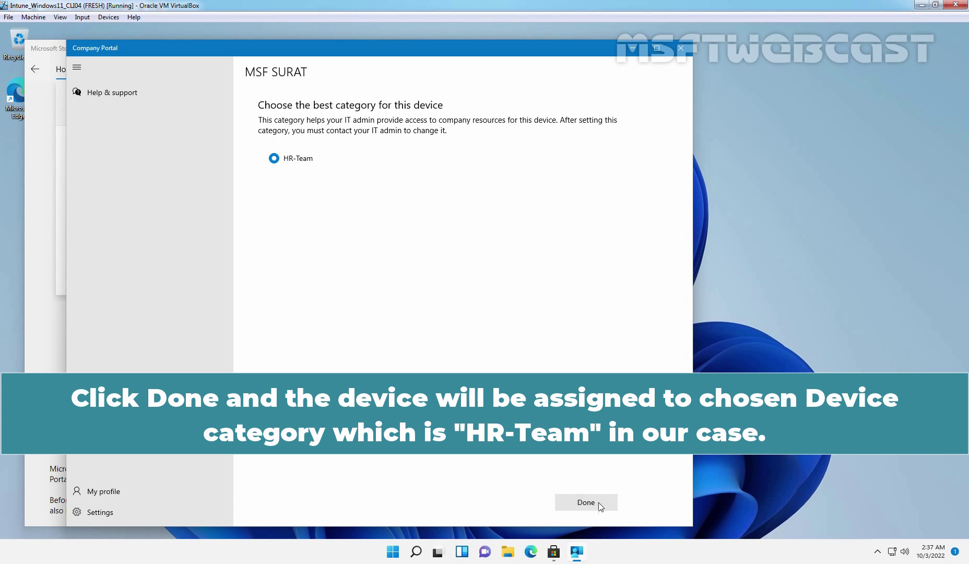
click(592, 504)
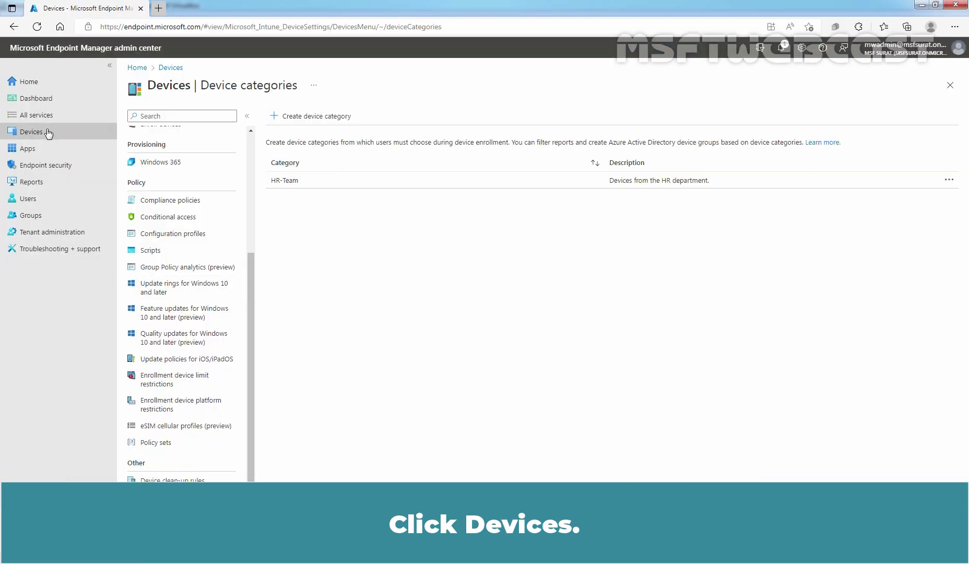
Step: Open Devices > All devices and refresh until WIN11-CLI04 appears among four records
click(47, 133)
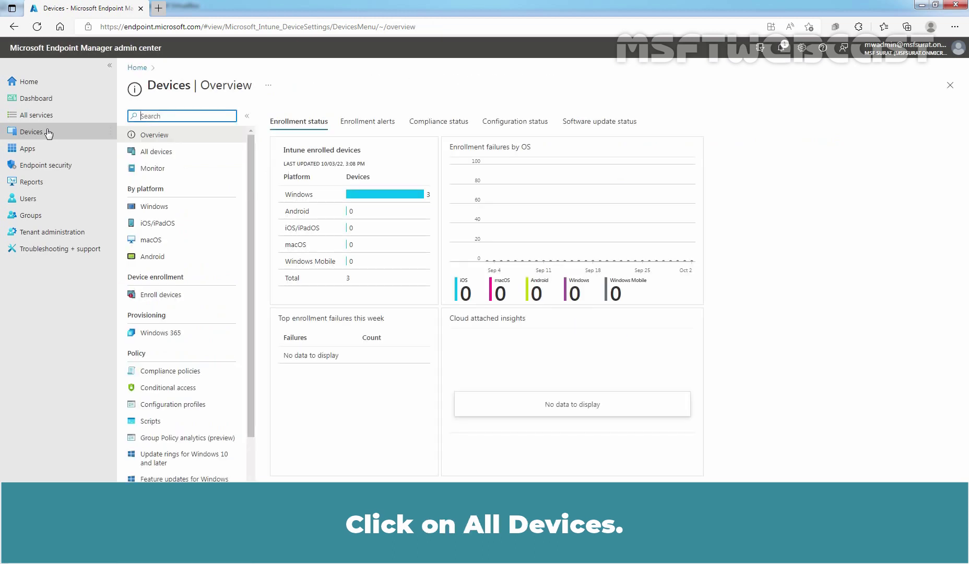
click(152, 158)
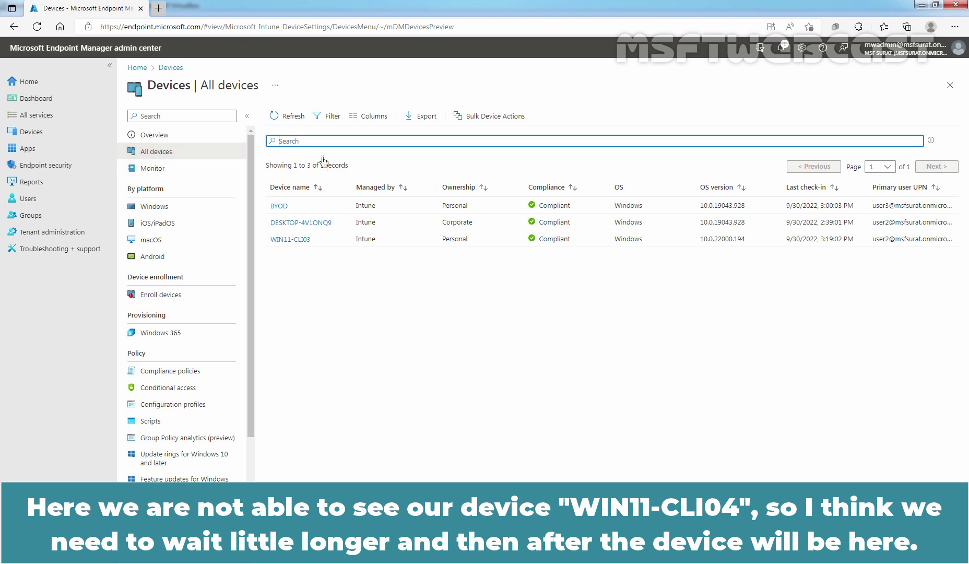
click(291, 118)
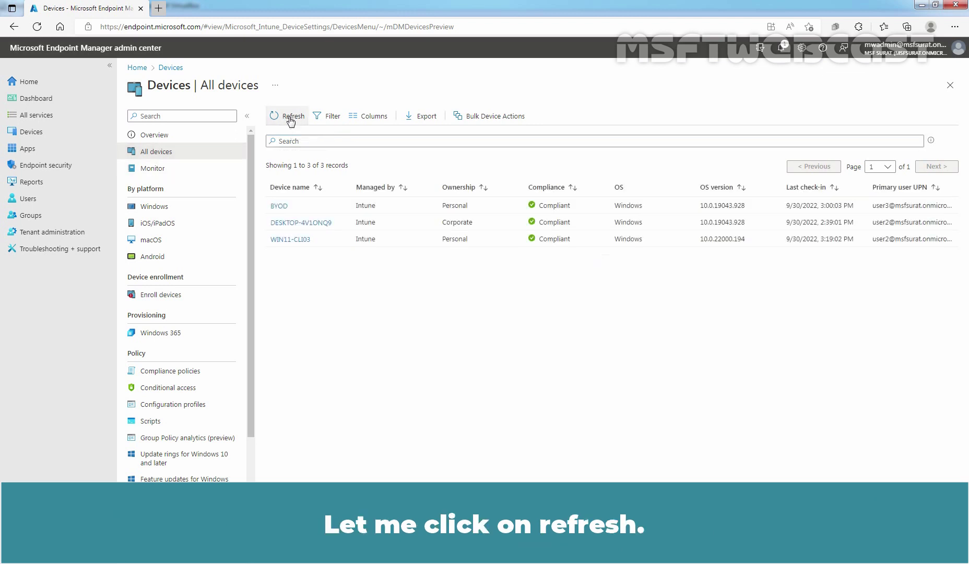
click(291, 118)
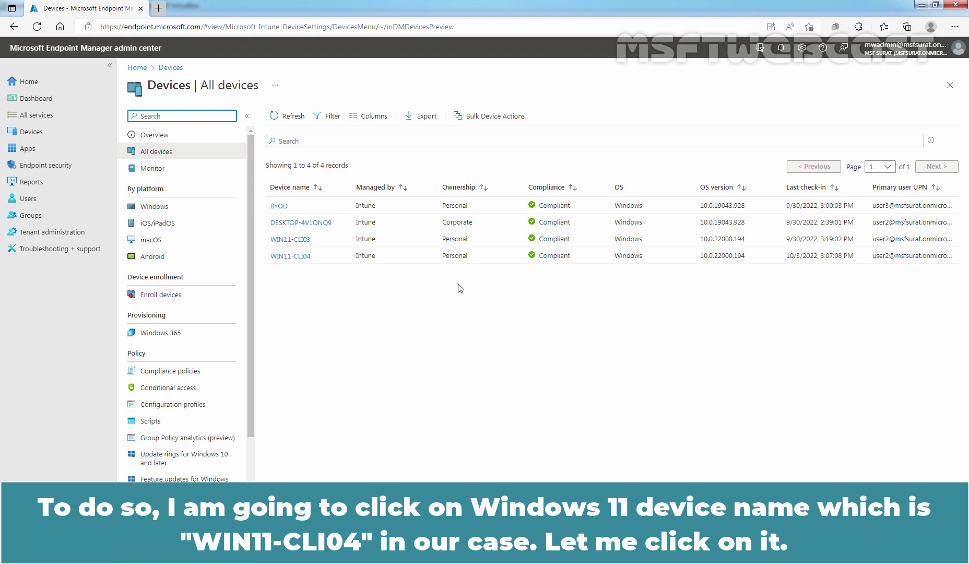
Step: Confirm WIN11-CLI04's properties show the HR-Team category, then go to All groups
click(289, 256)
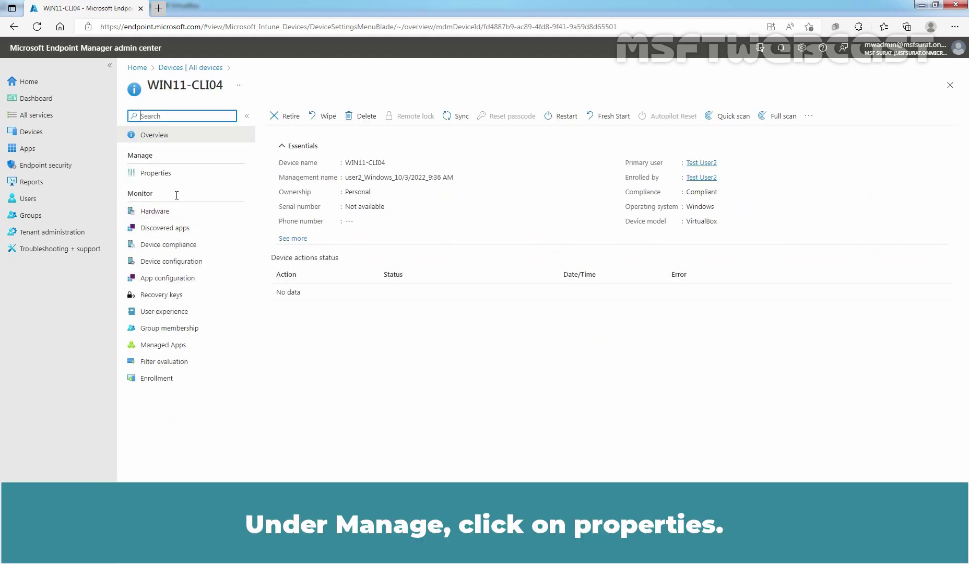
click(160, 178)
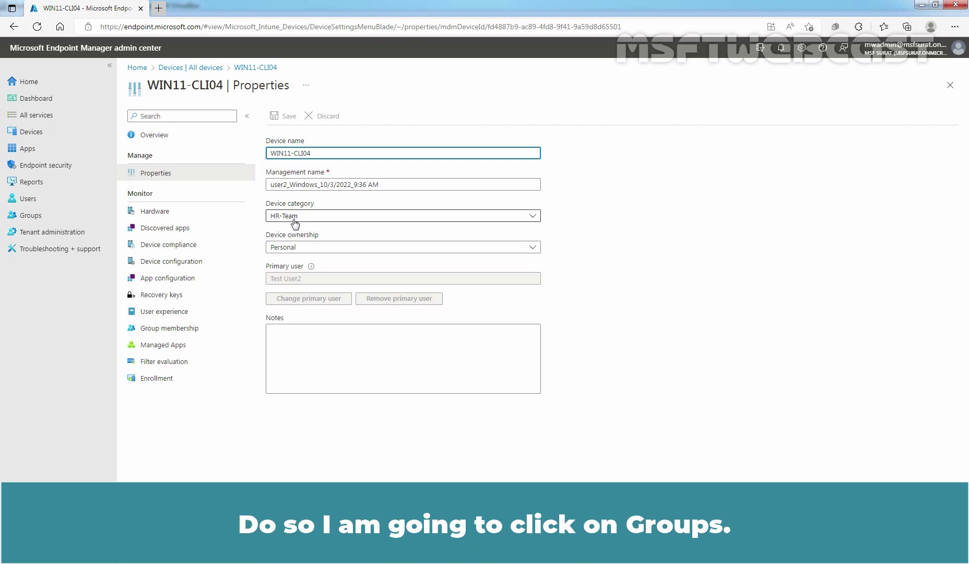
click(34, 218)
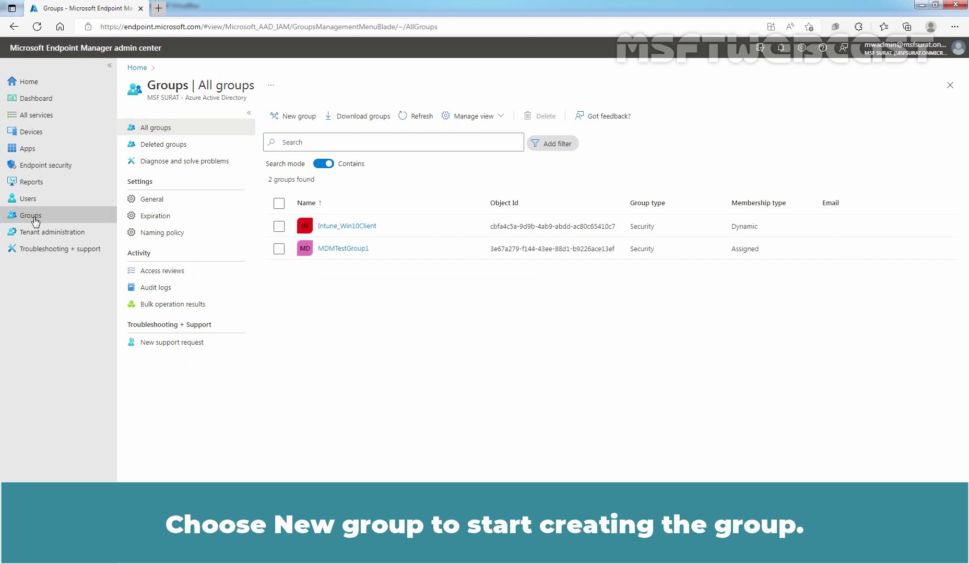
Step: Start a new Security group named HR_Team_Devices with Dynamic Device membership and open its rule editor
click(294, 116)
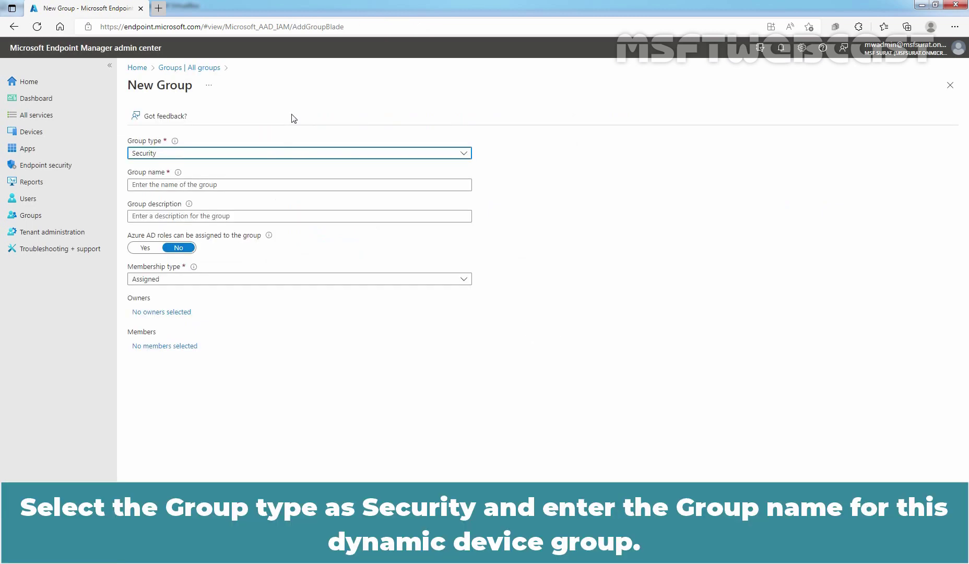
click(197, 186)
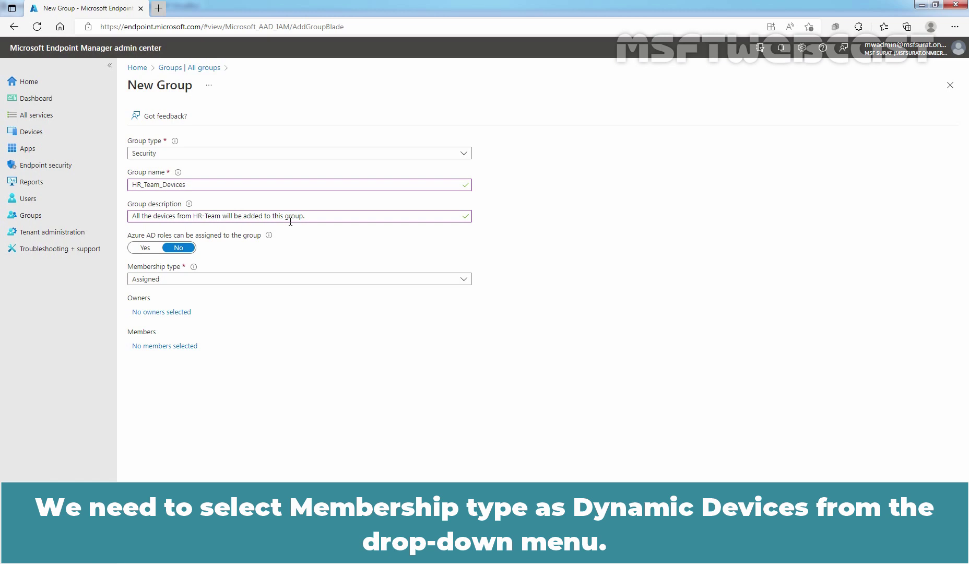
click(250, 280)
click(180, 328)
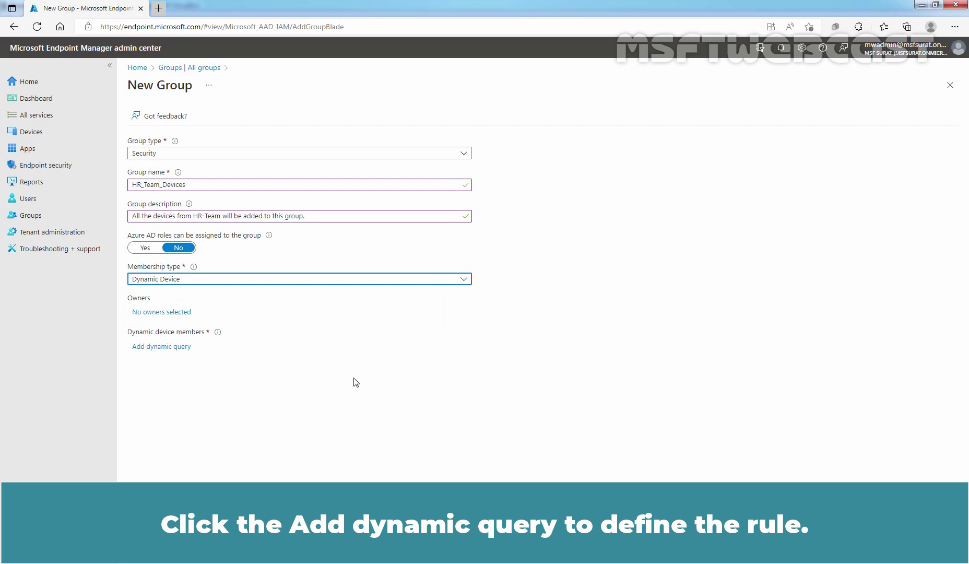
click(155, 347)
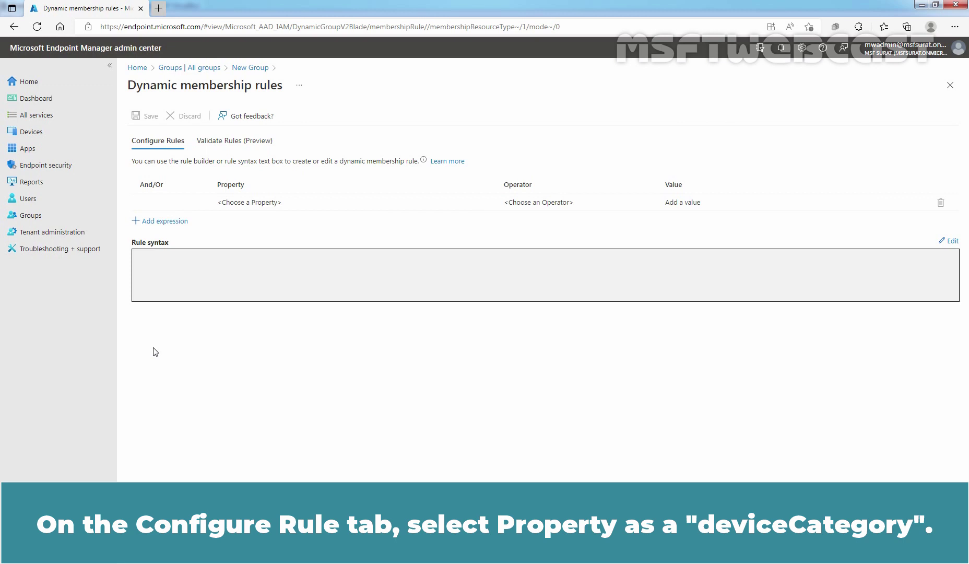
Step: Define the rule deviceCategory Equals HR-Team (device.deviceCategory -eq "HR-Team") and save it
click(489, 208)
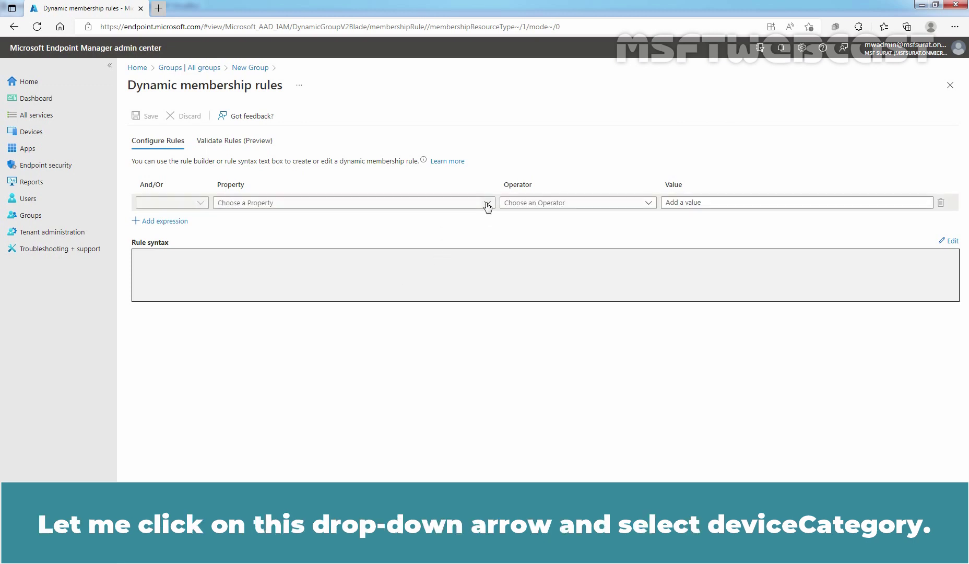
click(488, 204)
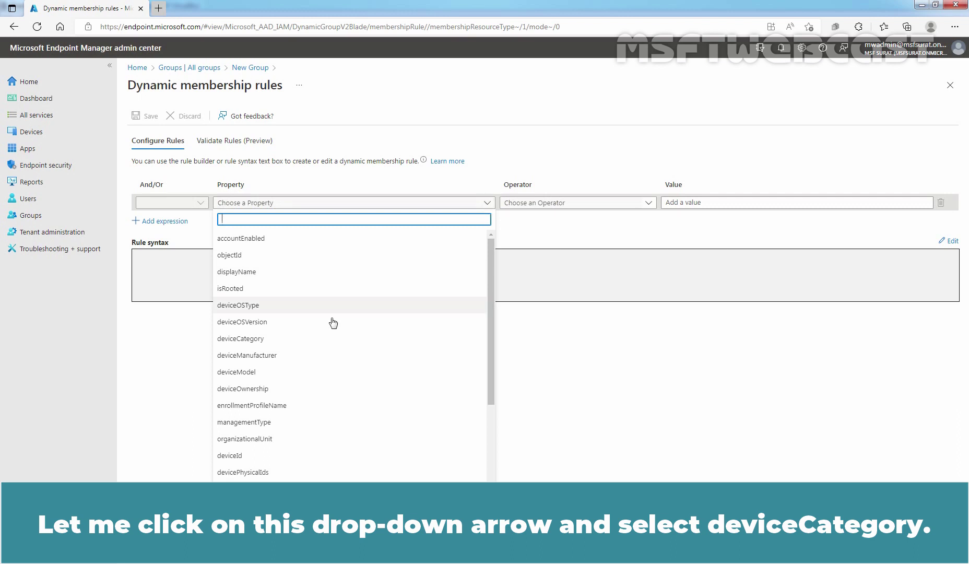
click(336, 340)
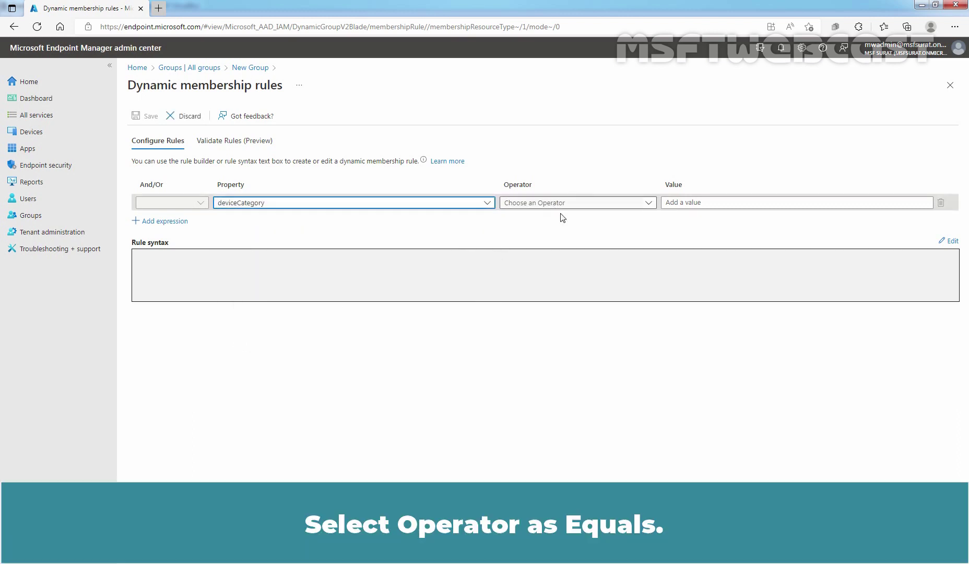
click(557, 205)
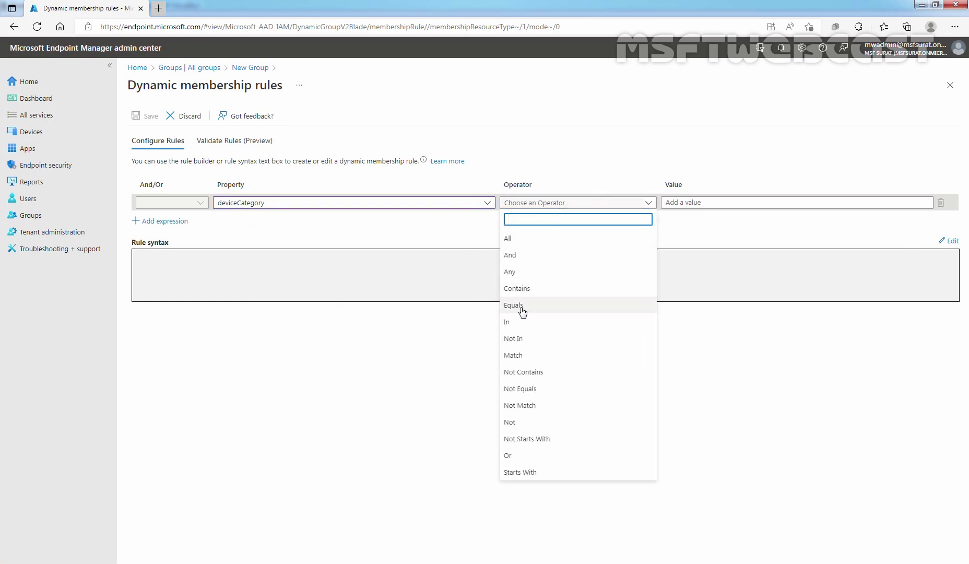
click(523, 311)
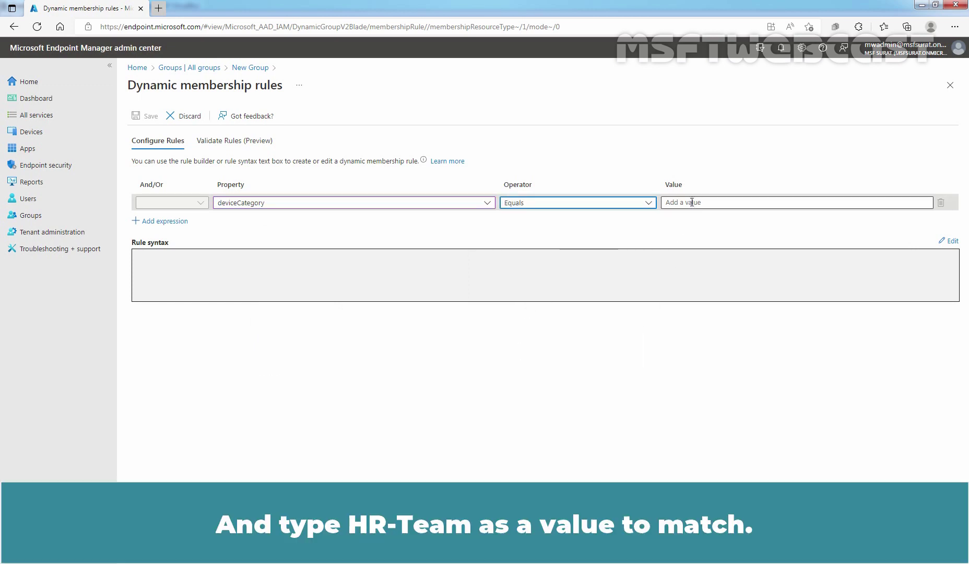
click(692, 202)
text(HR-T)
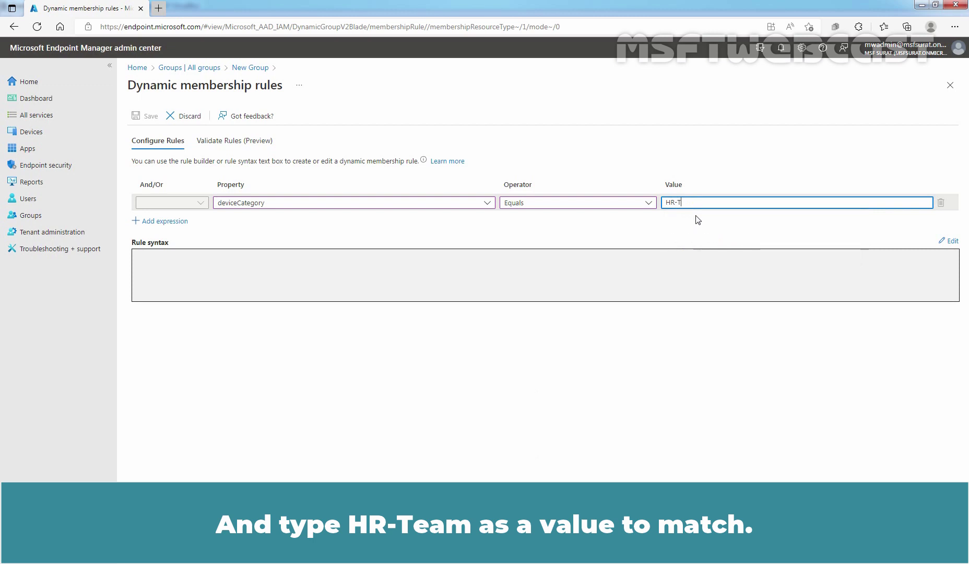
text(eam)
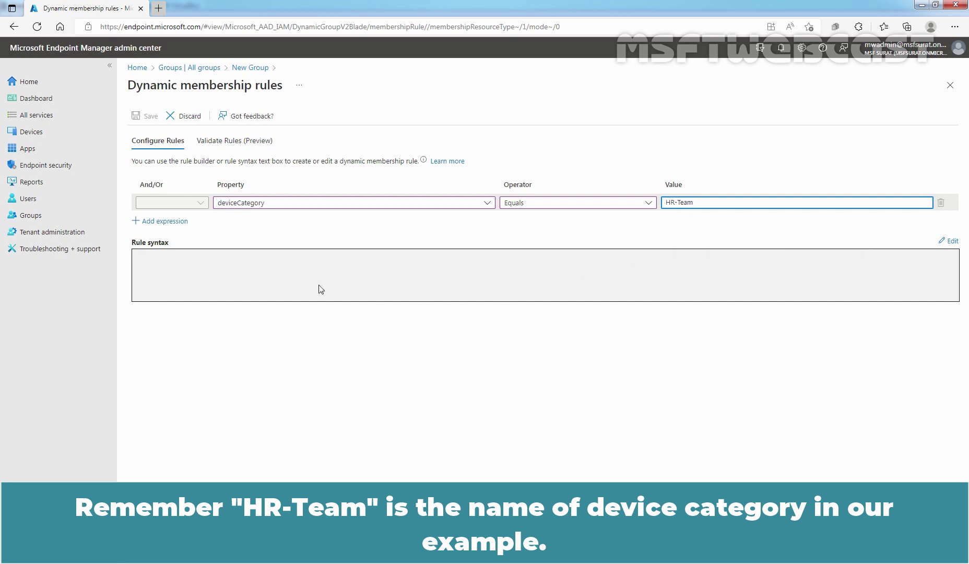
click(238, 275)
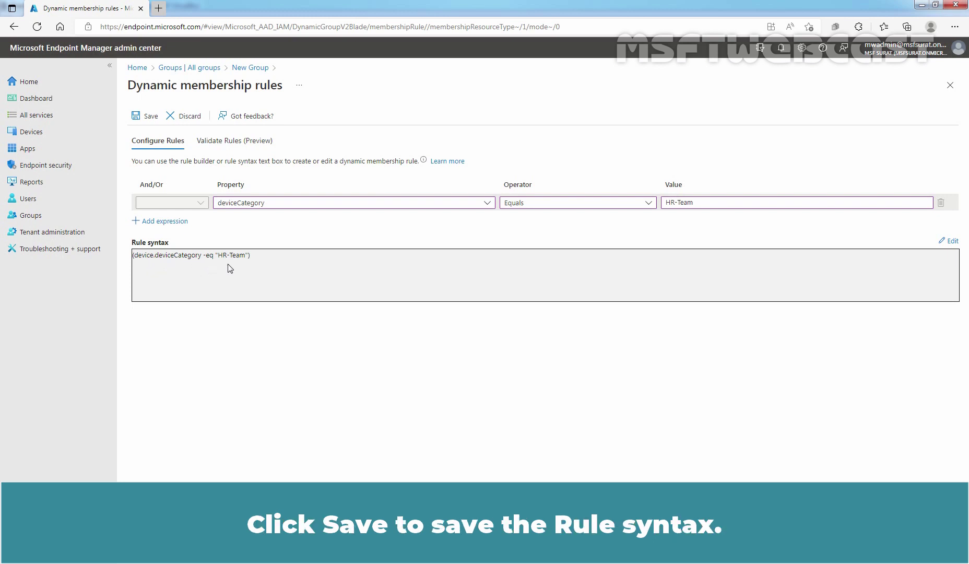
click(147, 120)
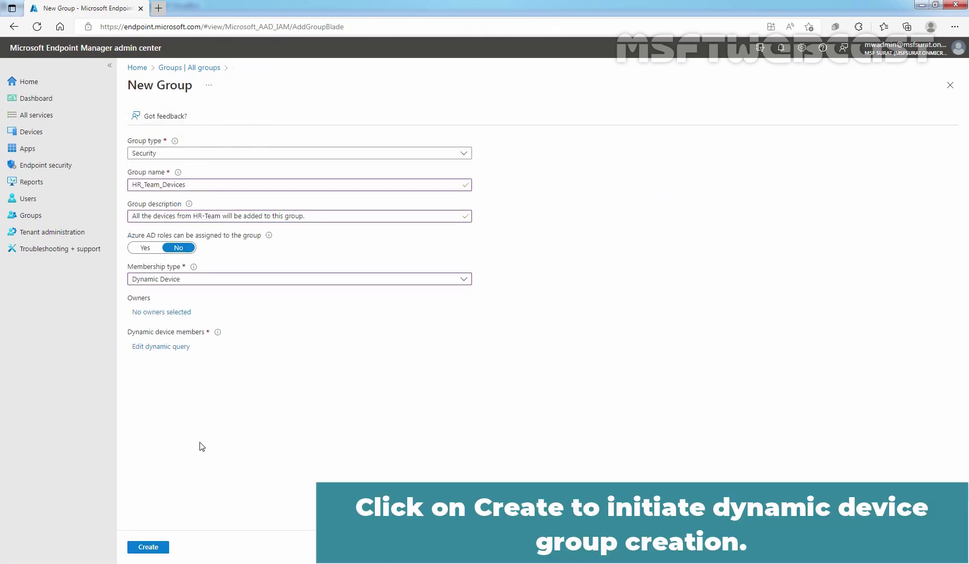
Step: Create the HR_Team_Devices group and refresh All groups to confirm its Dynamic membership type
click(148, 547)
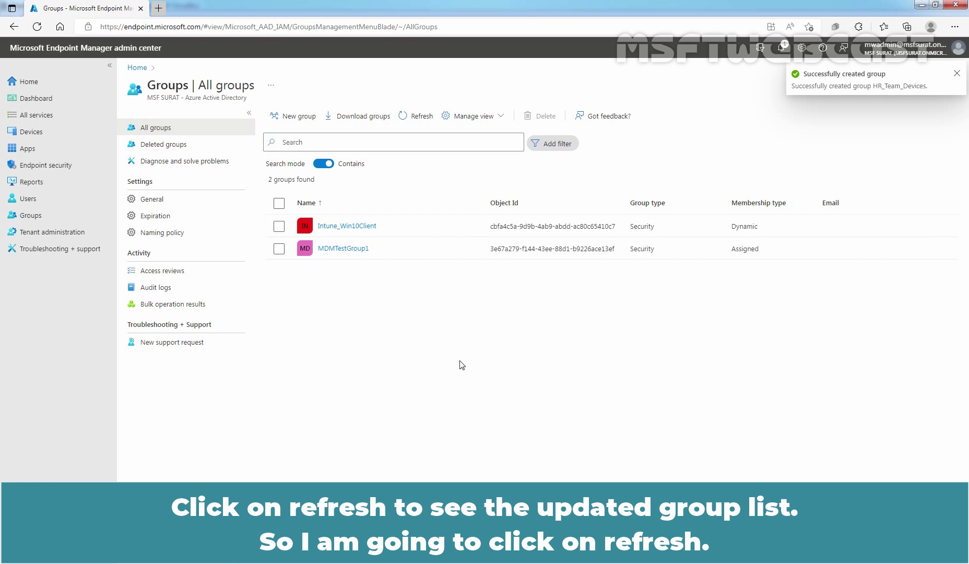
click(418, 120)
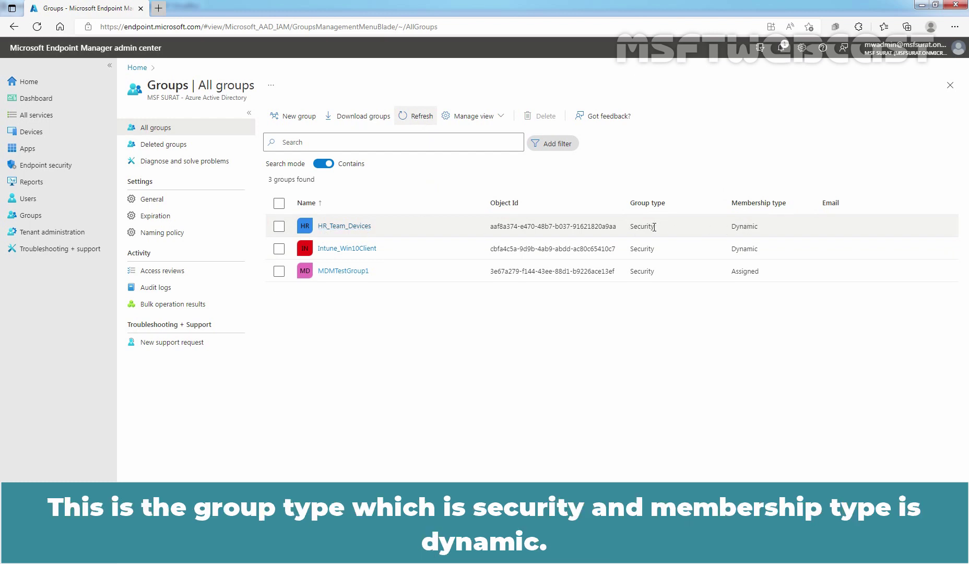
drag(728, 227, 786, 227)
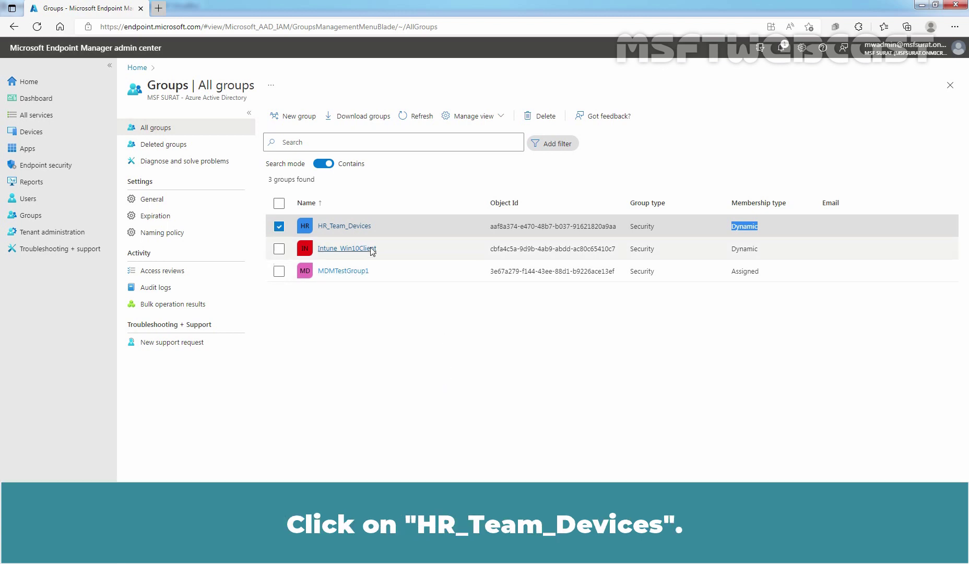
Step: Open HR_Team_Devices' member list to confirm WIN11-CLI04 is its only device member
click(340, 228)
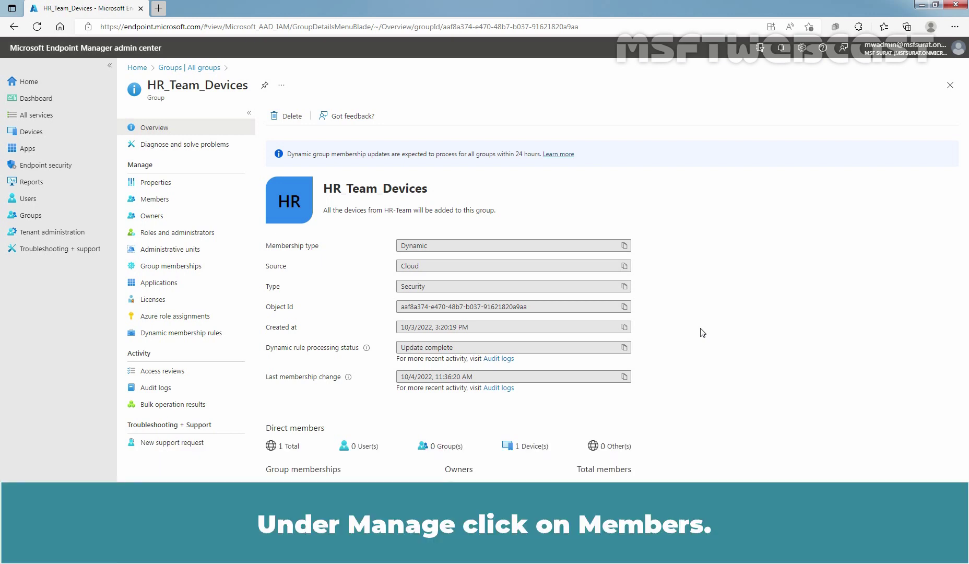
click(163, 201)
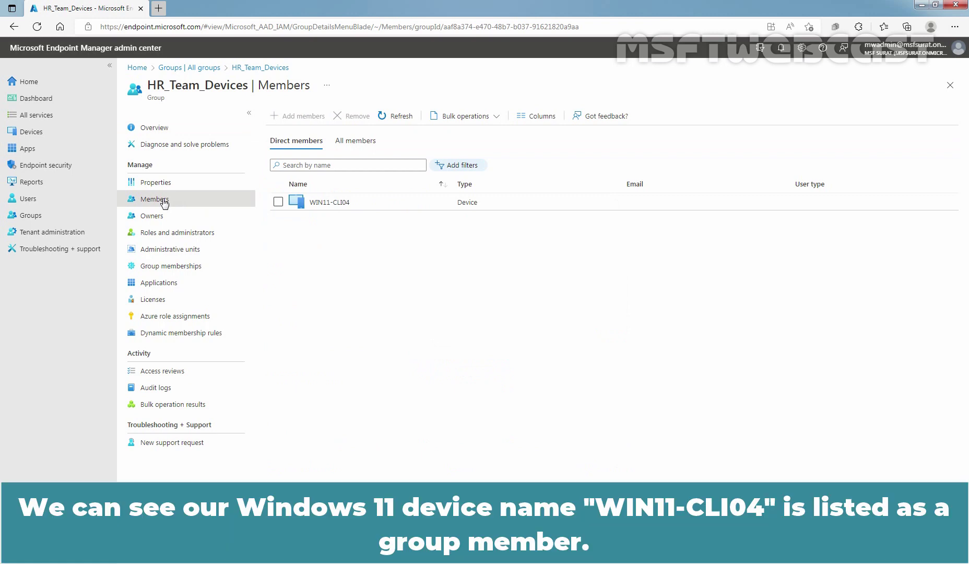